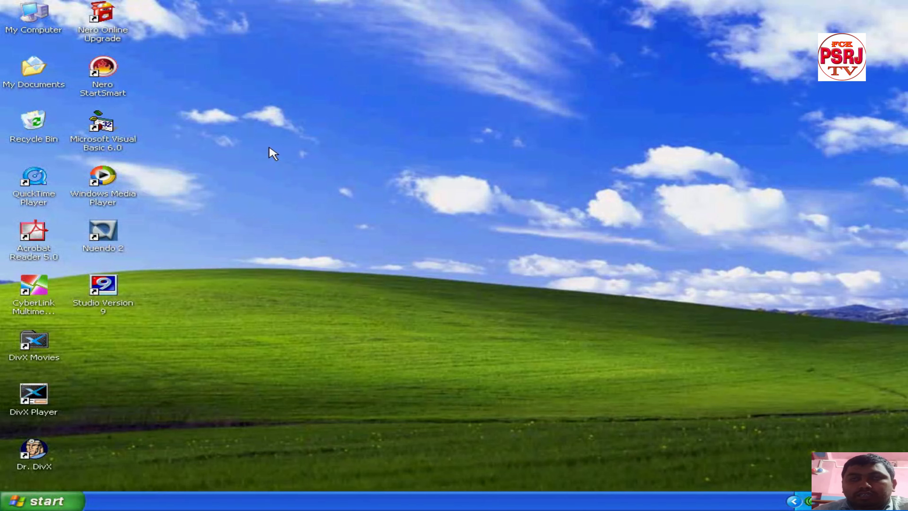
- Open the ADOBE PAGEMAKER 6.5 folder on Local Disk (C:) and maximize its window
left_click(35, 12)
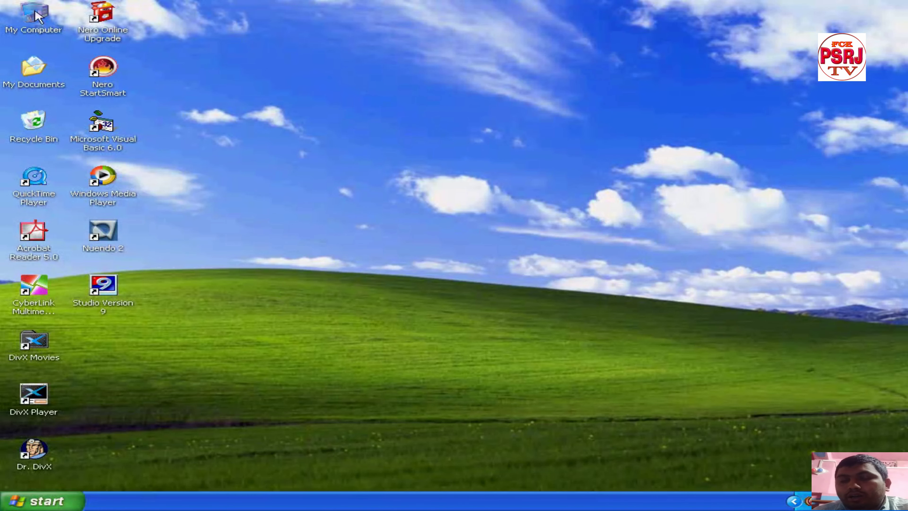
double_click(36, 11)
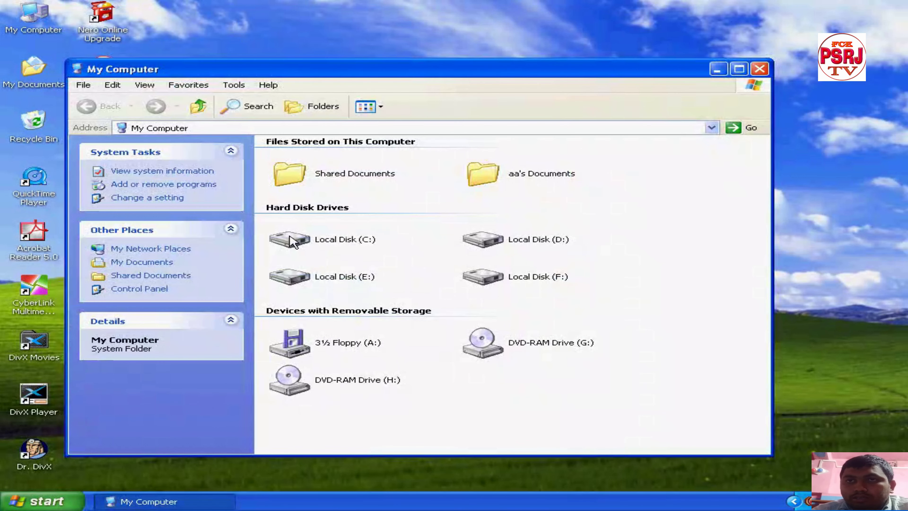
double_click(290, 240)
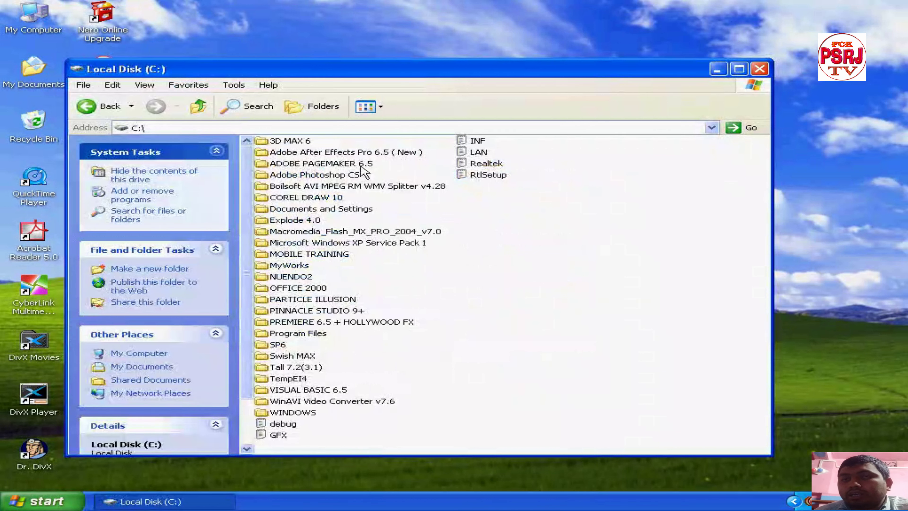
double_click(266, 165)
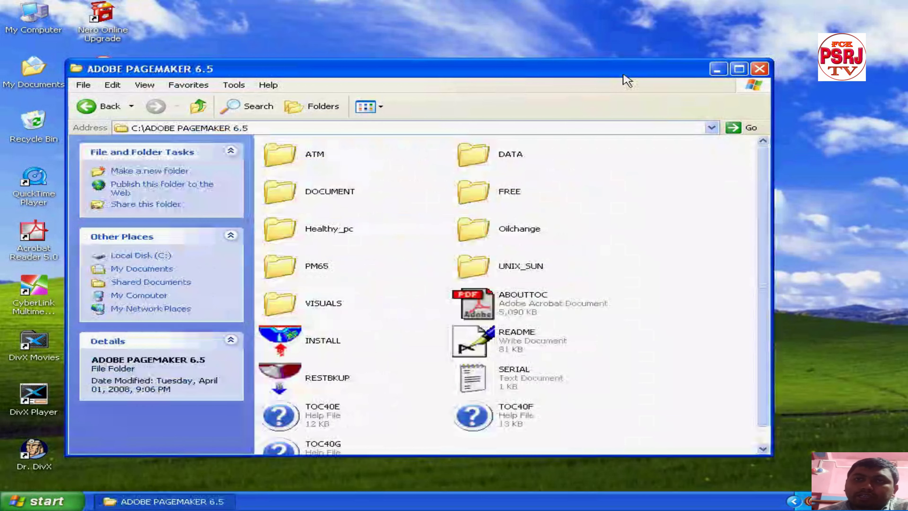
left_click(739, 68)
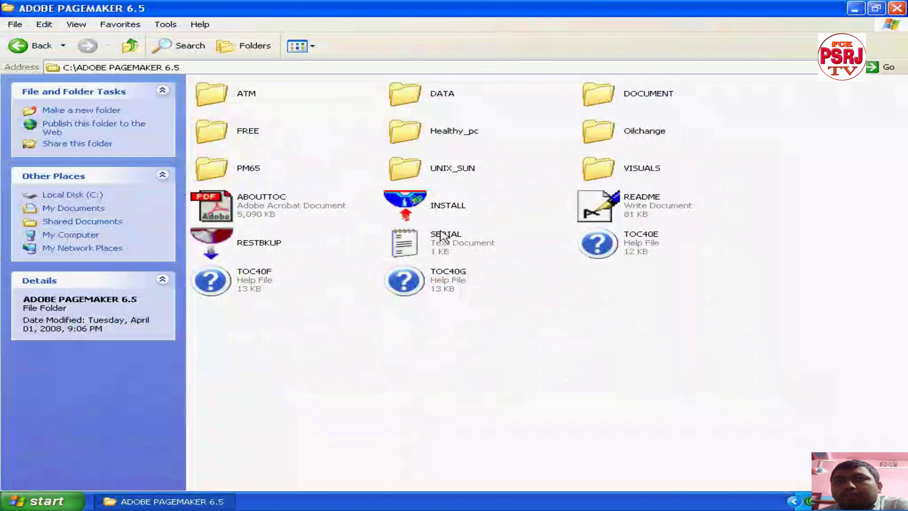
- Copy the PageMaker 6.5 serial number from the SERIAL text document and minimize Notepad
double_click(403, 245)
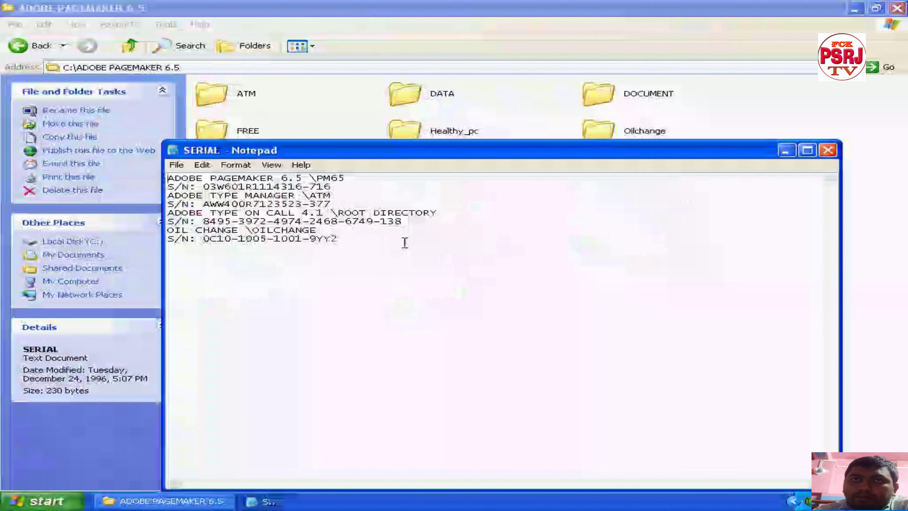
left_click_drag(354, 155, 320, 115)
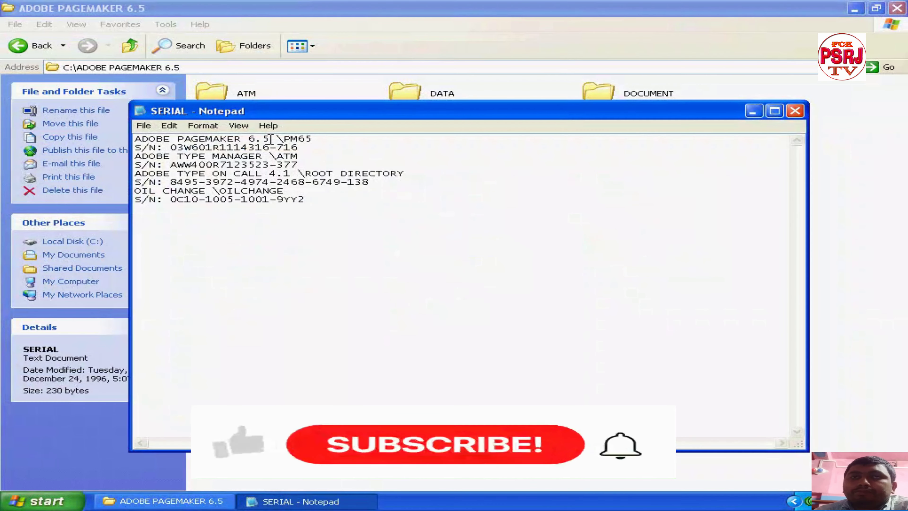
left_click_drag(171, 147, 297, 147)
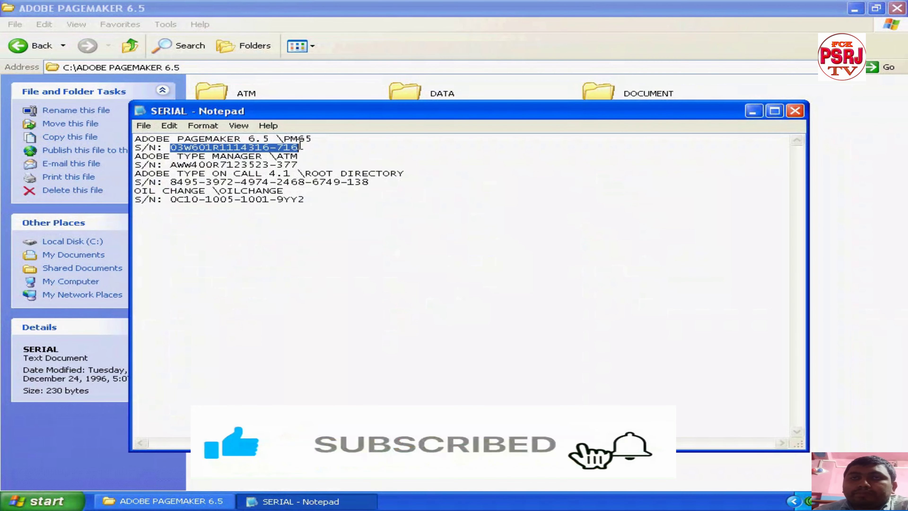
right_click(213, 146)
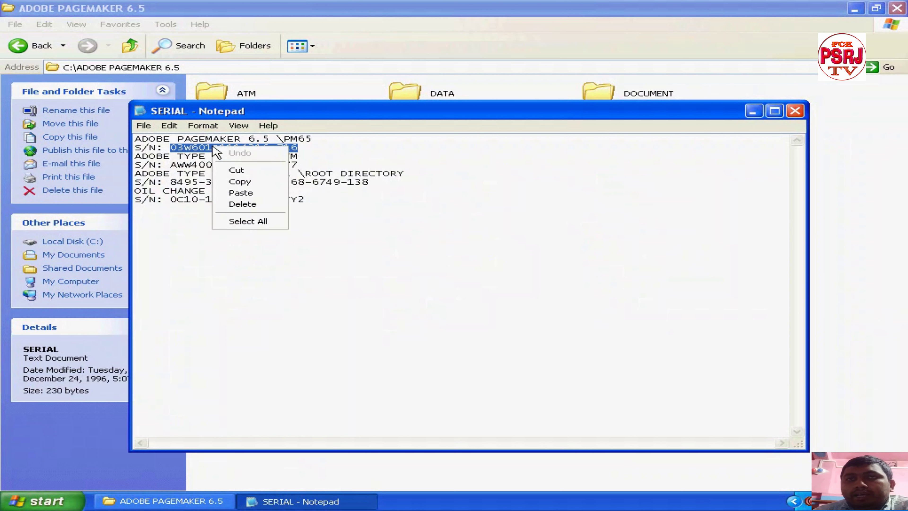
left_click(237, 180)
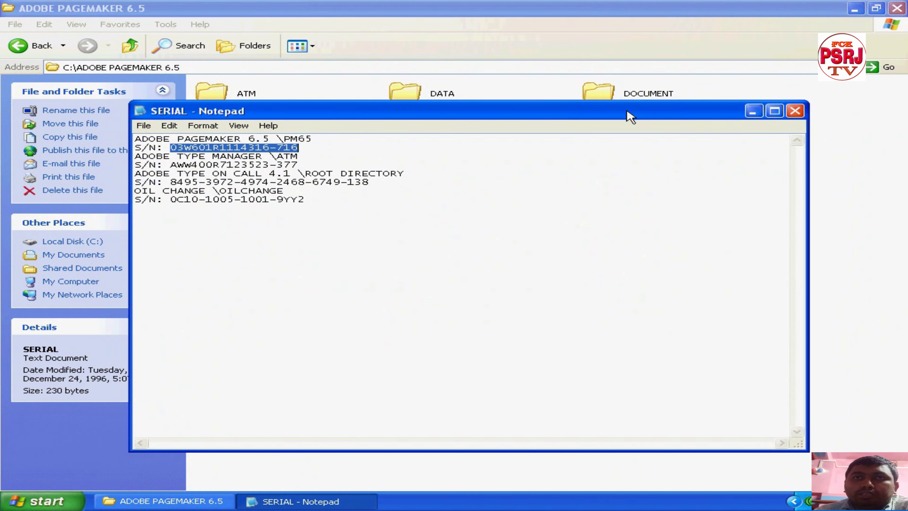
left_click(754, 111)
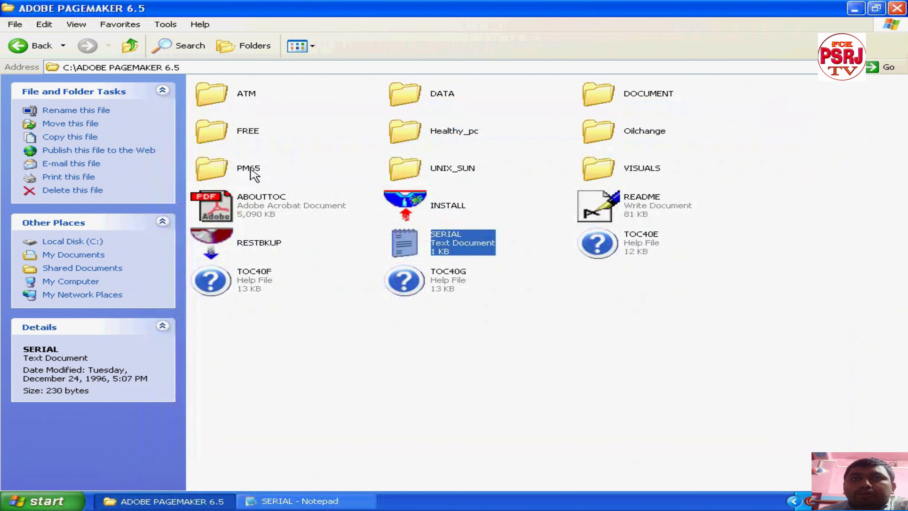
- Launch the SETUP program from the PM65 folder and continue past its Welcome page
double_click(214, 171)
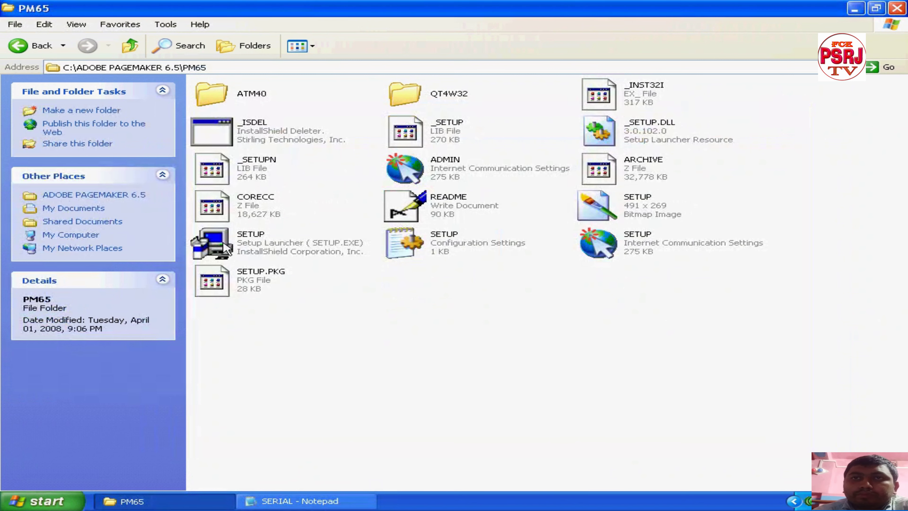
double_click(226, 246)
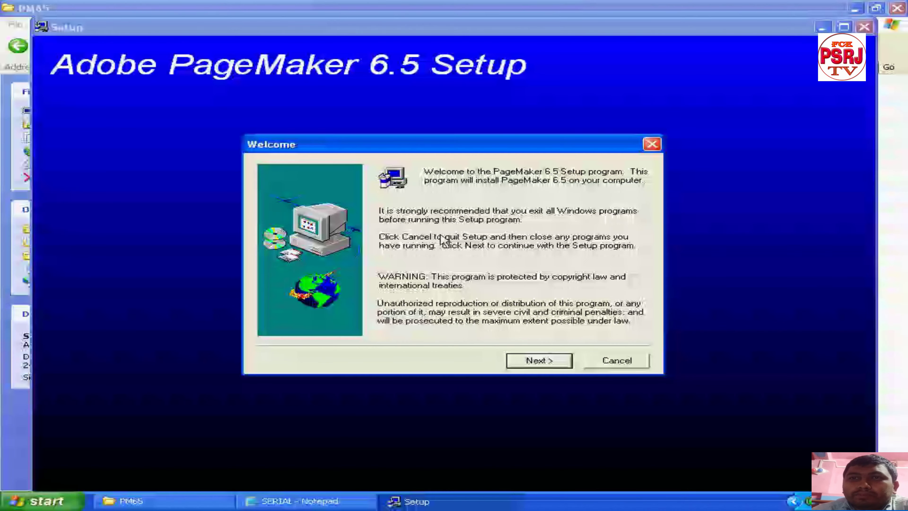
left_click(561, 363)
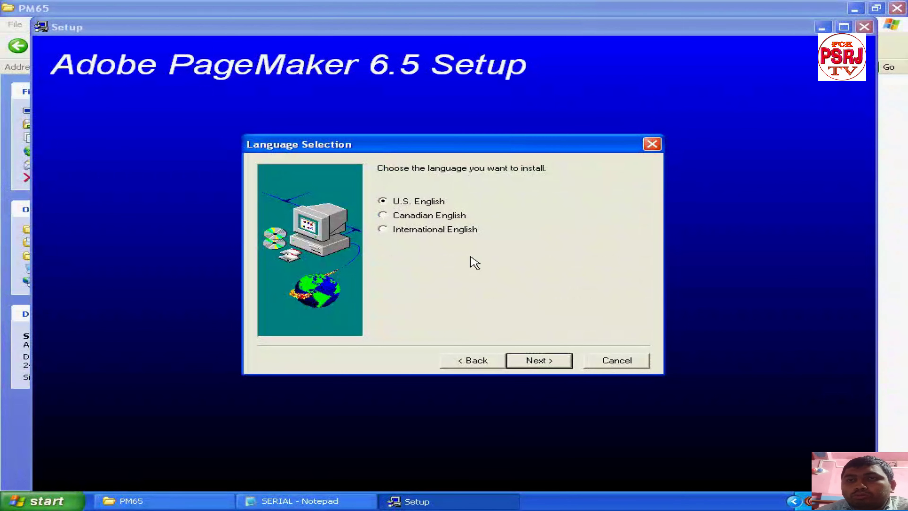
- Accept U.S. English, the Typical setup in C:\PM65, and the preselected printer and color profile components
left_click(555, 362)
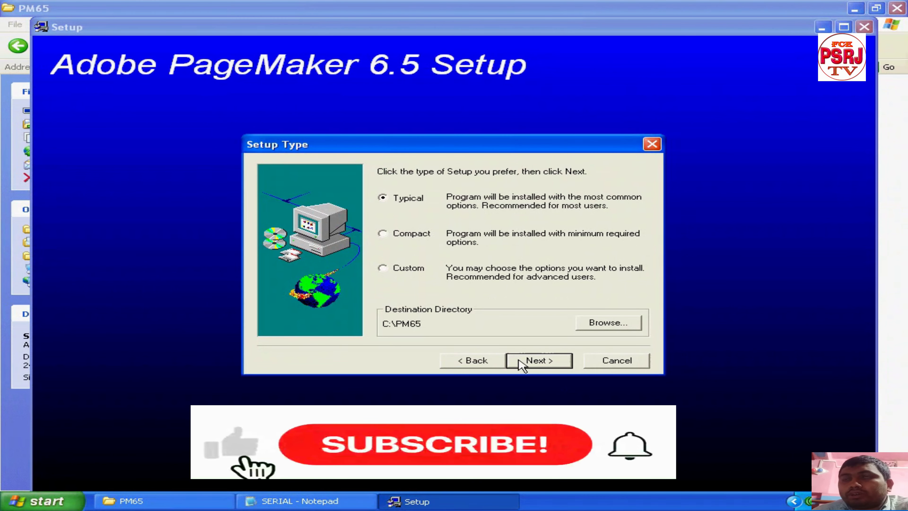
left_click(530, 362)
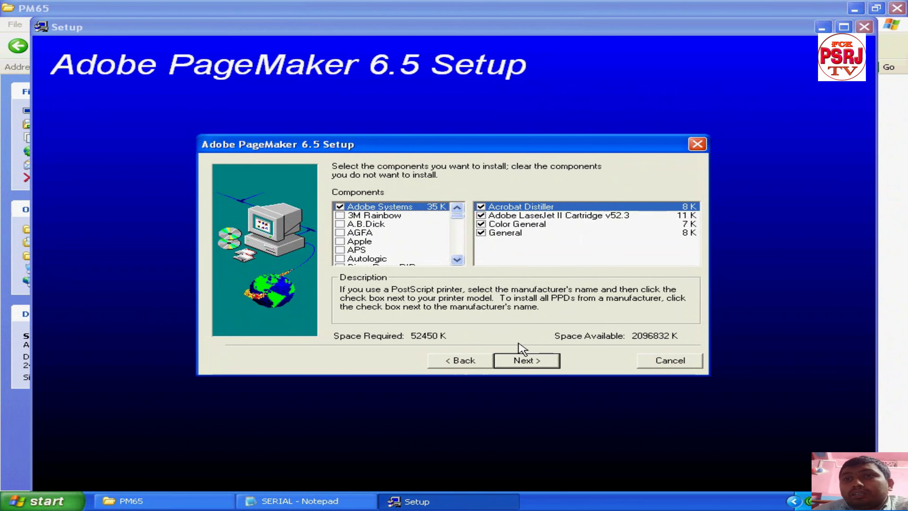
left_click(542, 359)
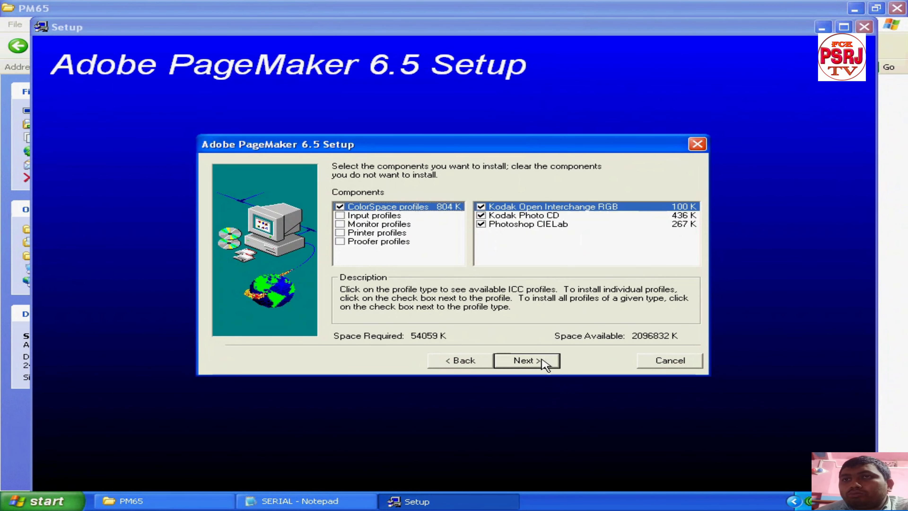
left_click(547, 359)
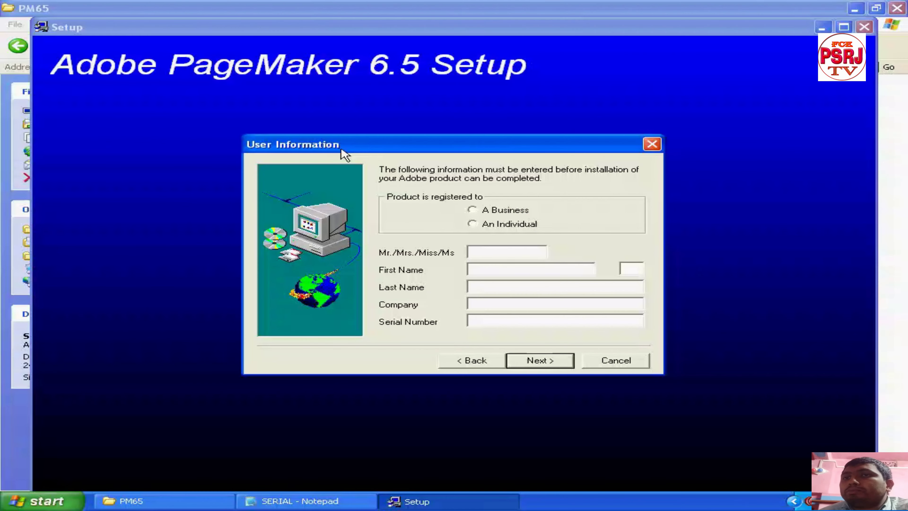
- Register the product to a business, filling in the title, first name, middle initial and last name, with "me" as the company
left_click_drag(381, 146, 366, 139)
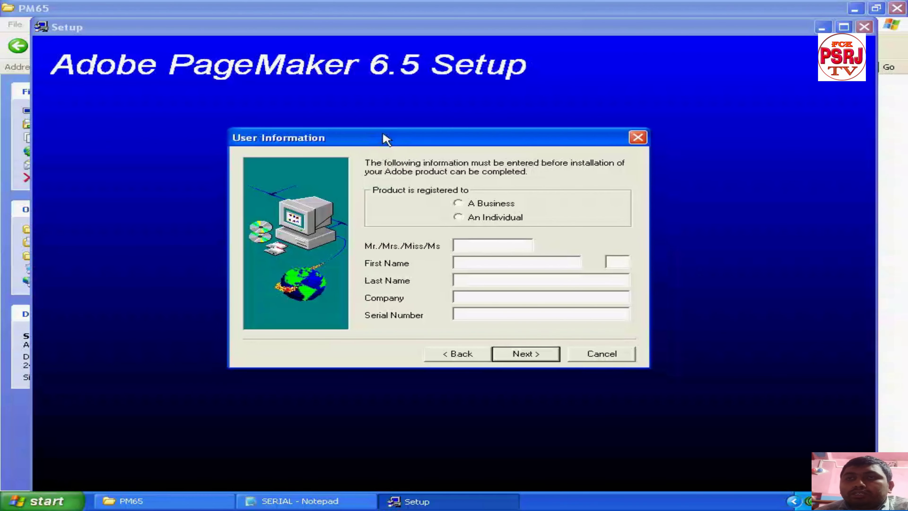
left_click(459, 204)
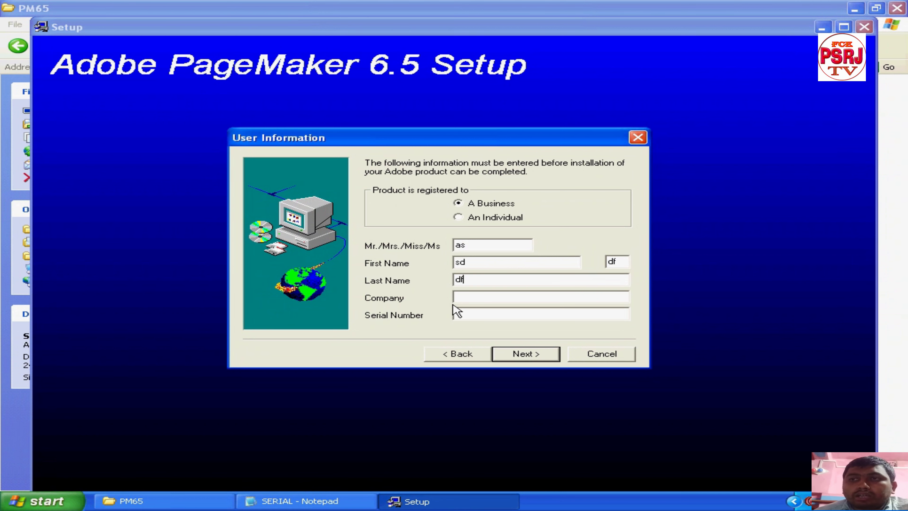
left_click(457, 295)
type("me")
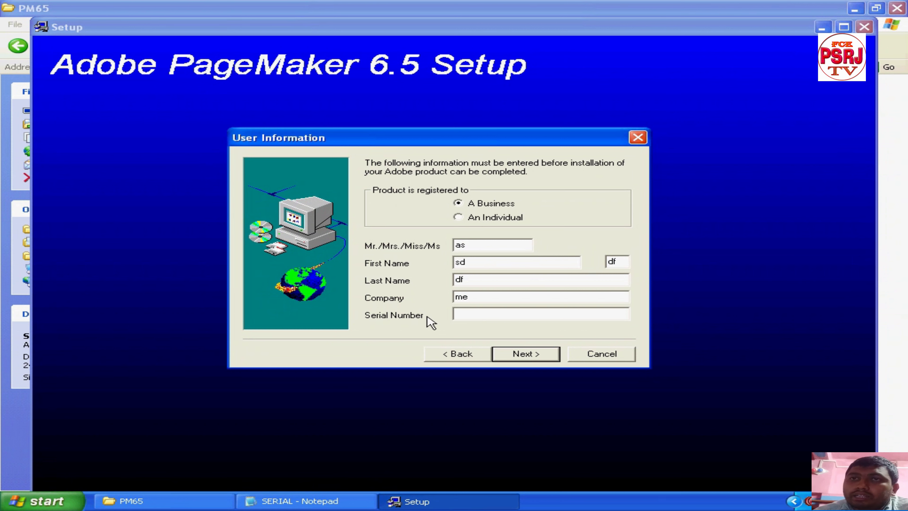
- Paste the copied serial number into the Serial Number field and confirm the registration information as correct
left_click(475, 314)
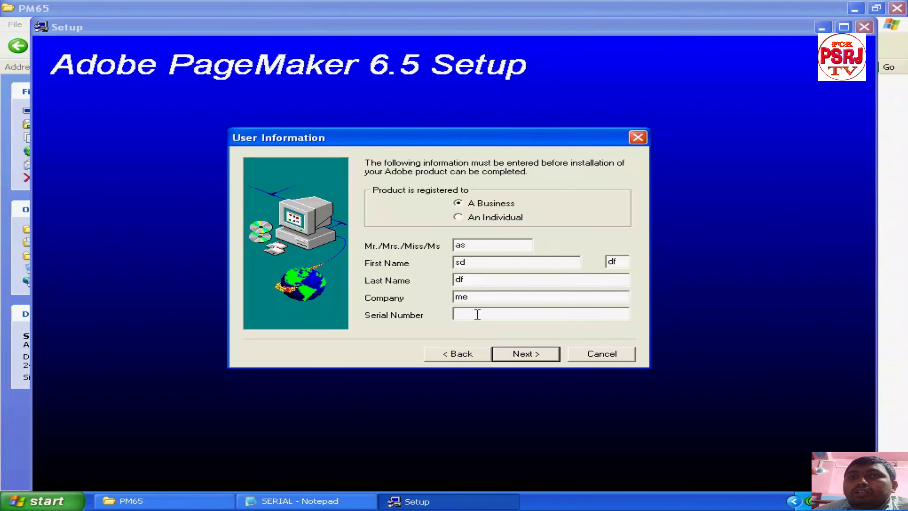
right_click(460, 314)
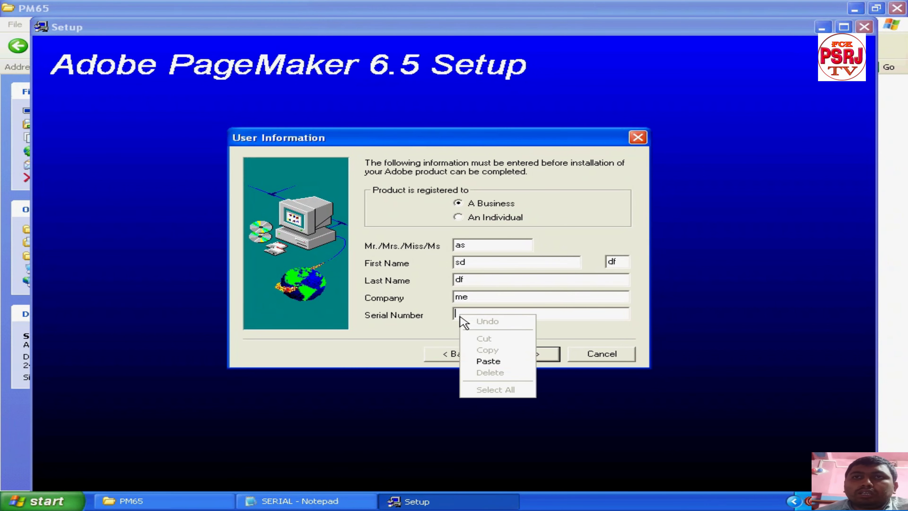
left_click(488, 361)
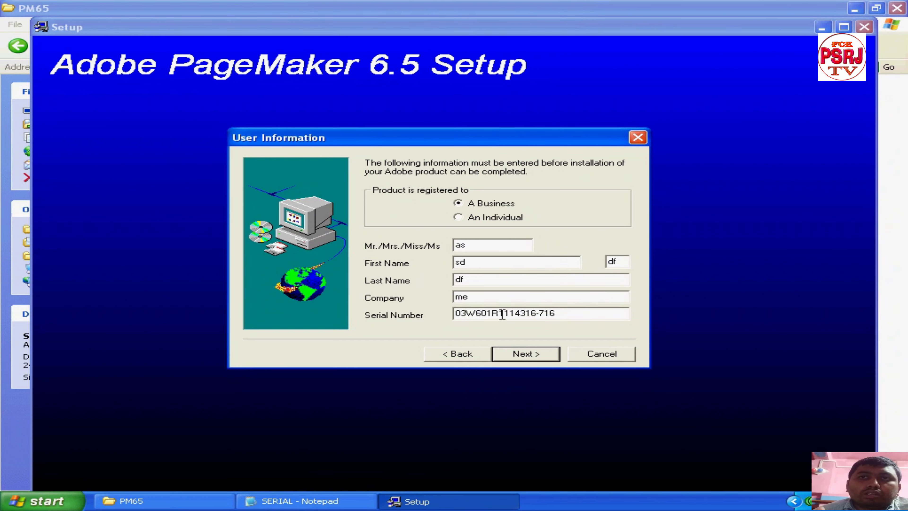
left_click(539, 355)
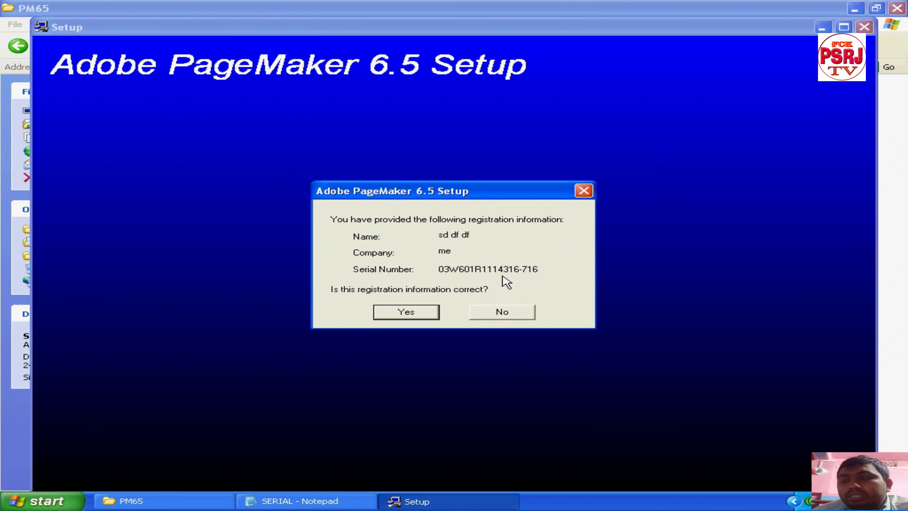
left_click(407, 312)
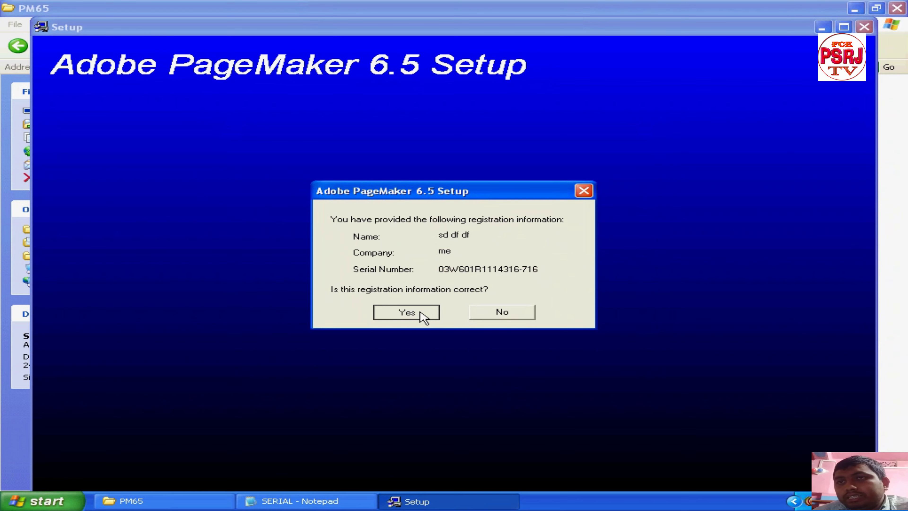
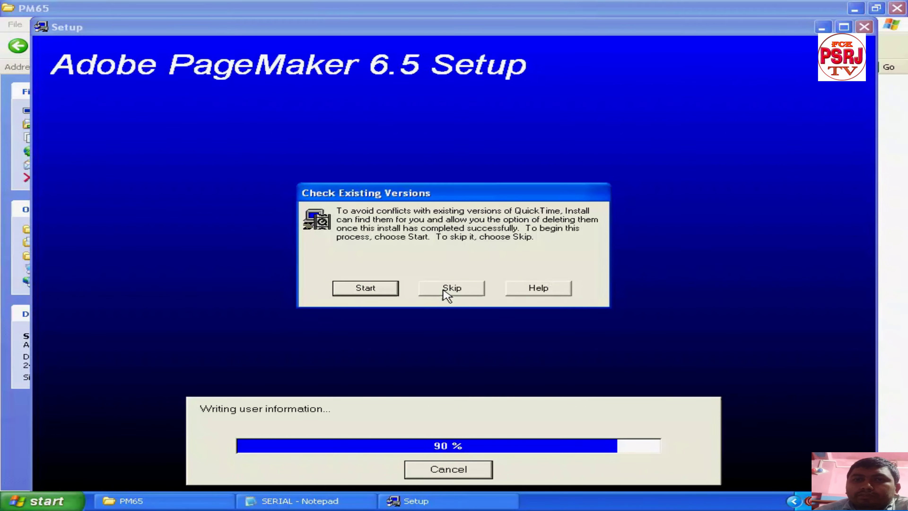
- Skip the check for existing QuickTime versions and finish the setup without PageMaker 6.5 online registration
left_click(475, 291)
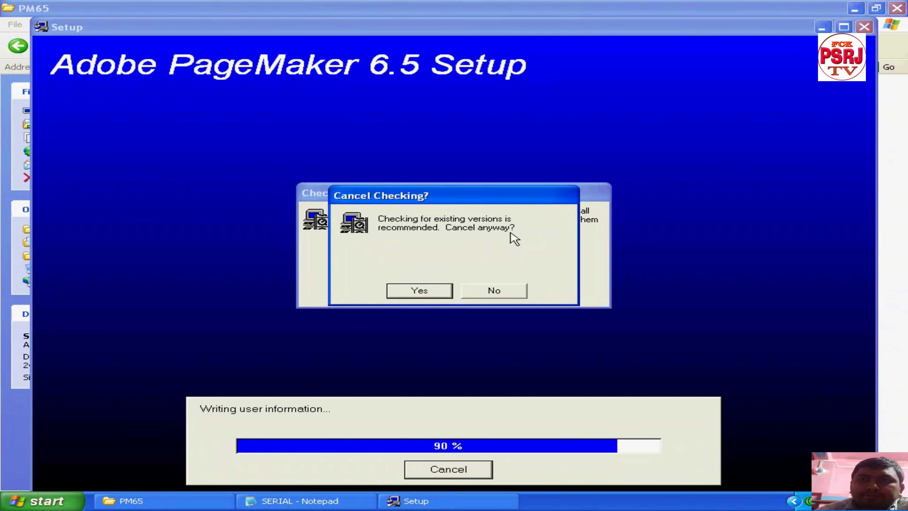
left_click(433, 288)
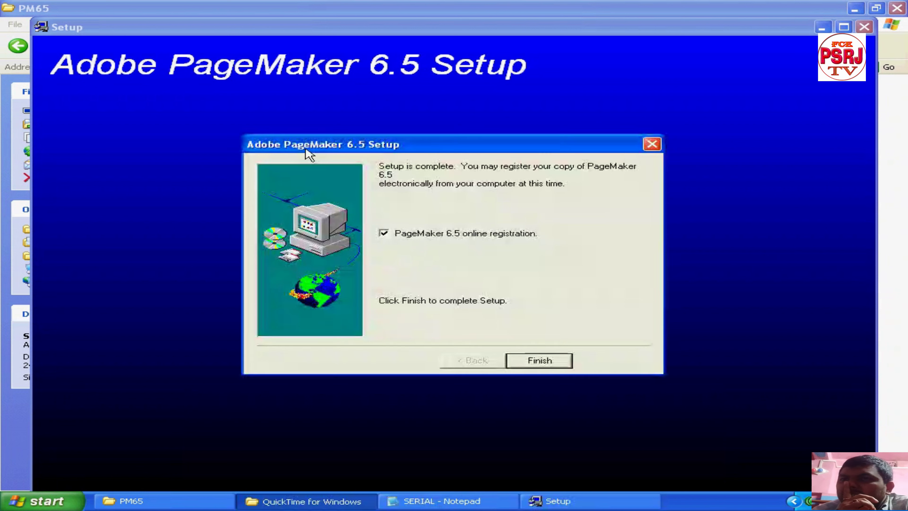
left_click_drag(415, 145, 402, 129)
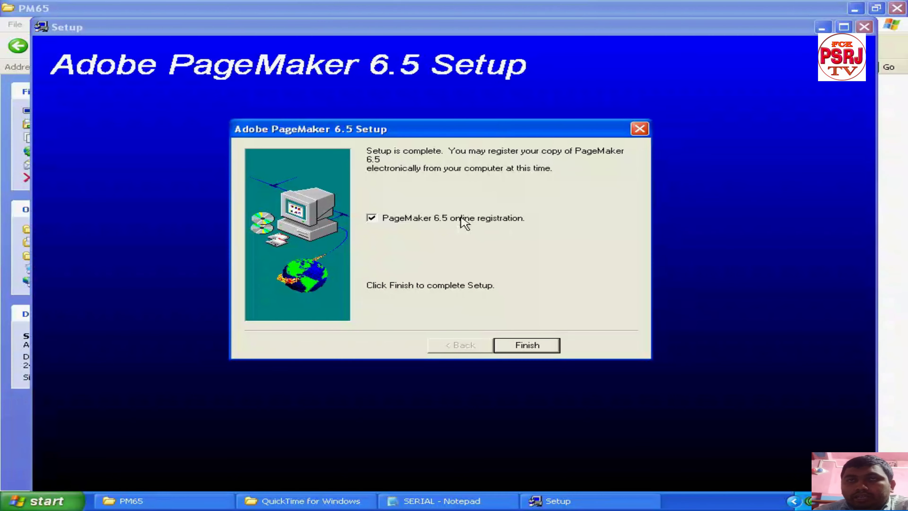
left_click(373, 219)
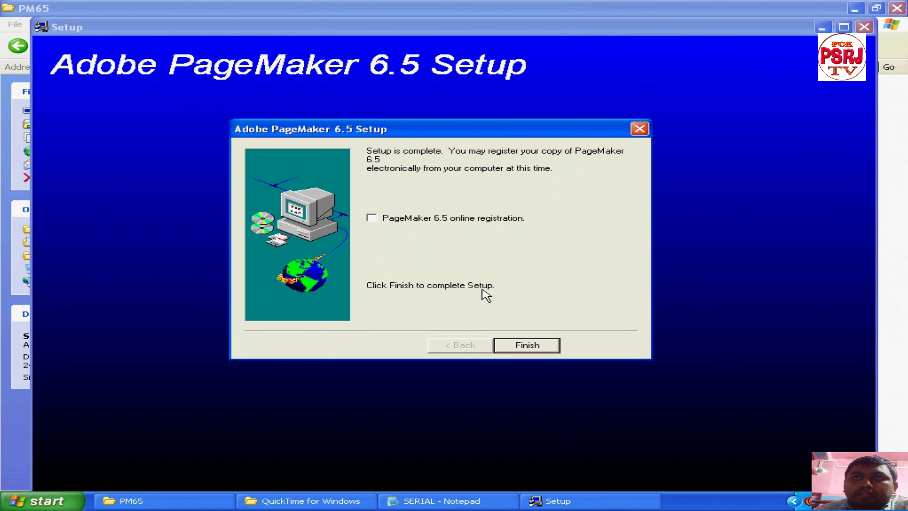
left_click(549, 350)
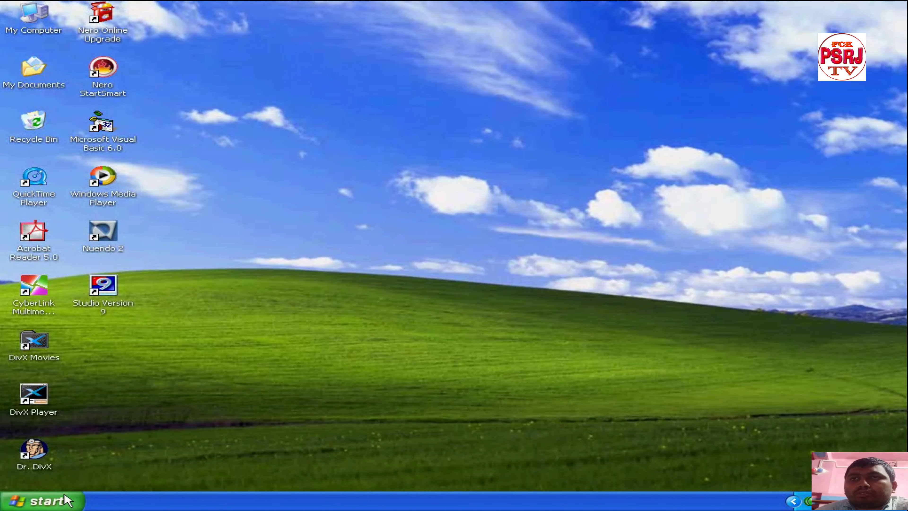
- Open the Windows Control Panel and shift its window slightly
left_click(60, 505)
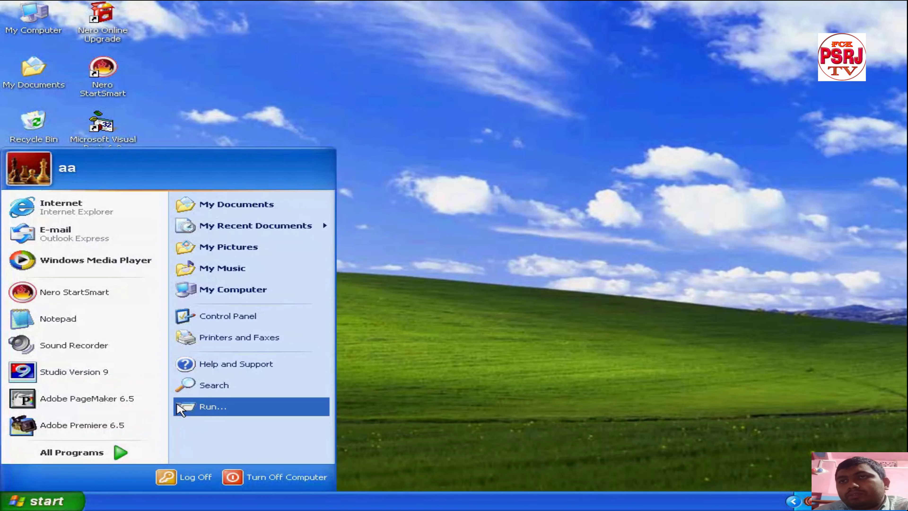
left_click(281, 317)
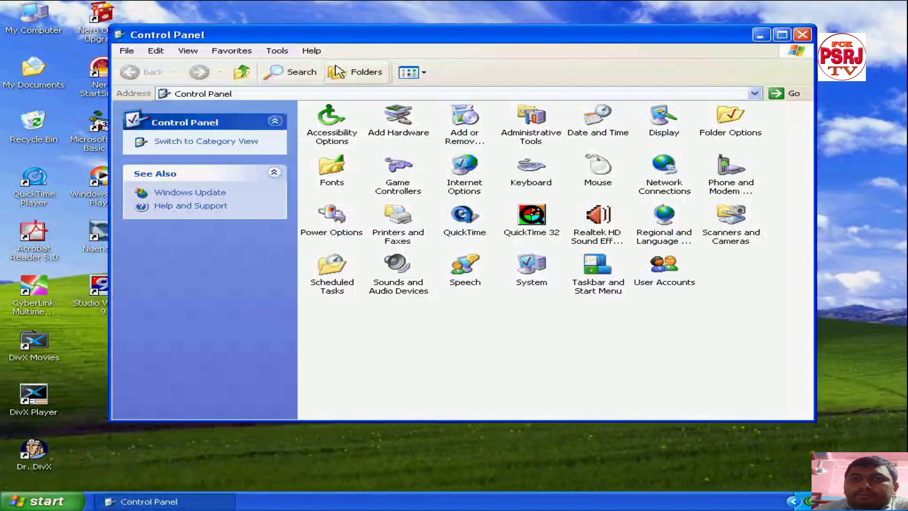
mouse_move(331, 35)
left_mouse_down()
mouse_move(349, 37)
mouse_move(330, 36)
left_mouse_up()
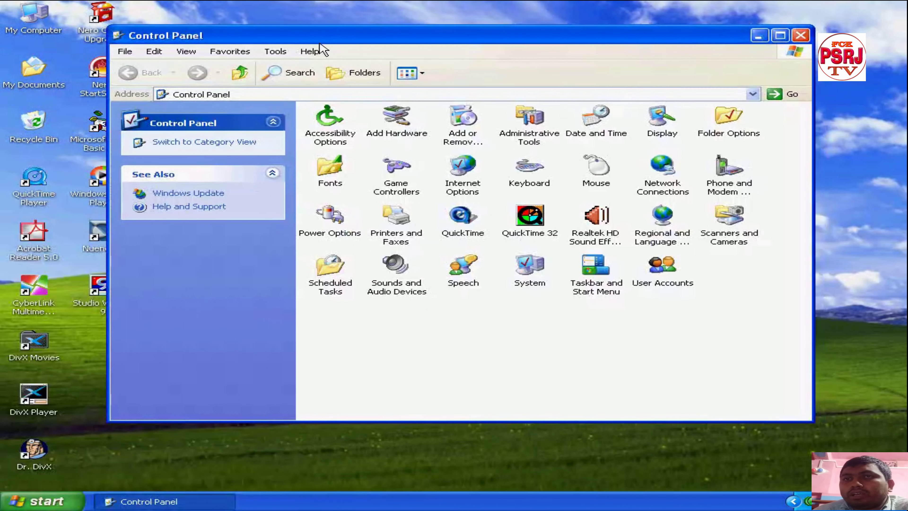
- Find Adobe PageMaker 6.5 in Add or Remove Programs and start its complete removal, confirming the deletion of all its components
left_click(462, 119)
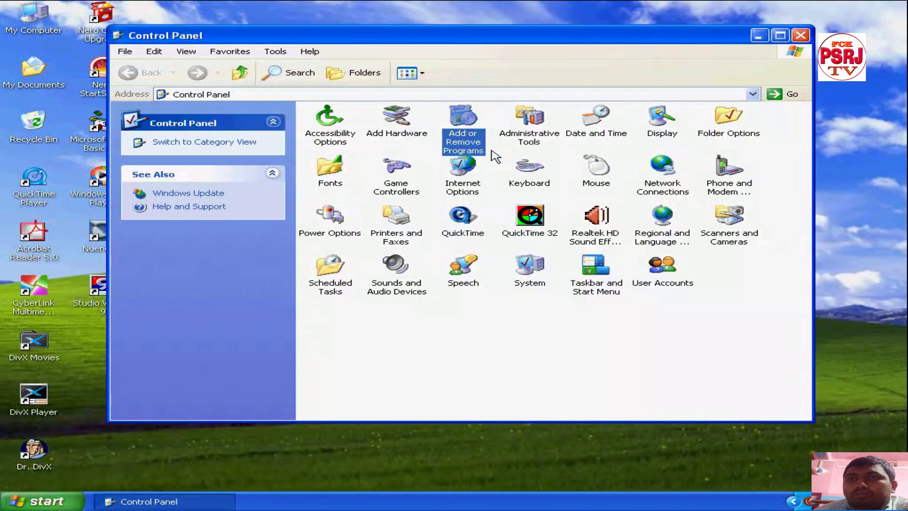
double_click(461, 118)
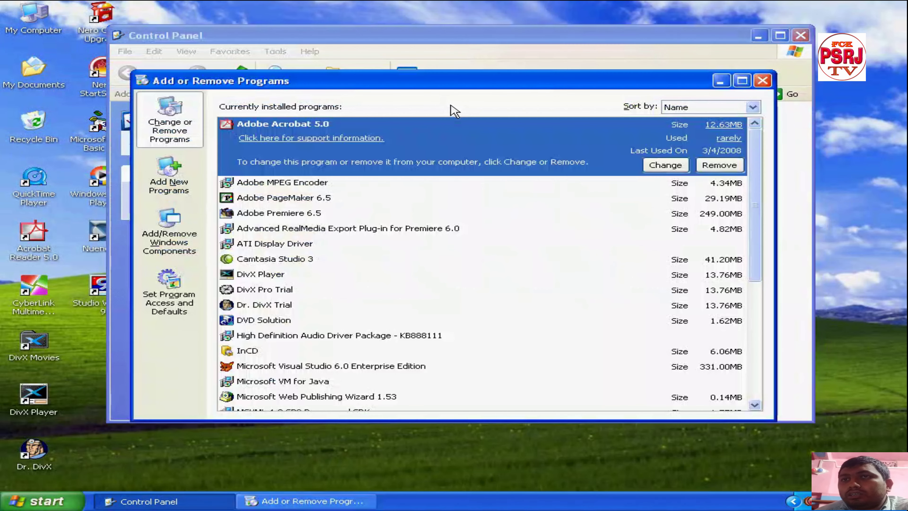
scroll(756, 173, "down", 2)
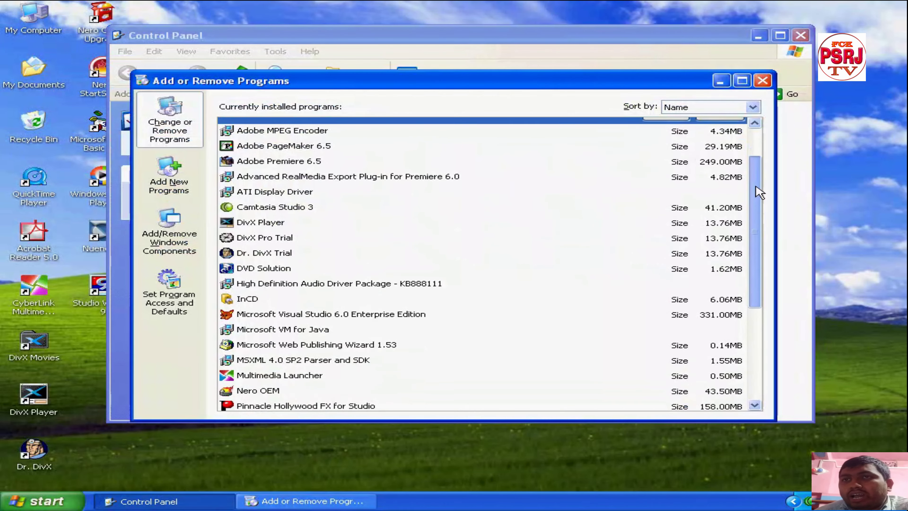
scroll(758, 158, "up", 2)
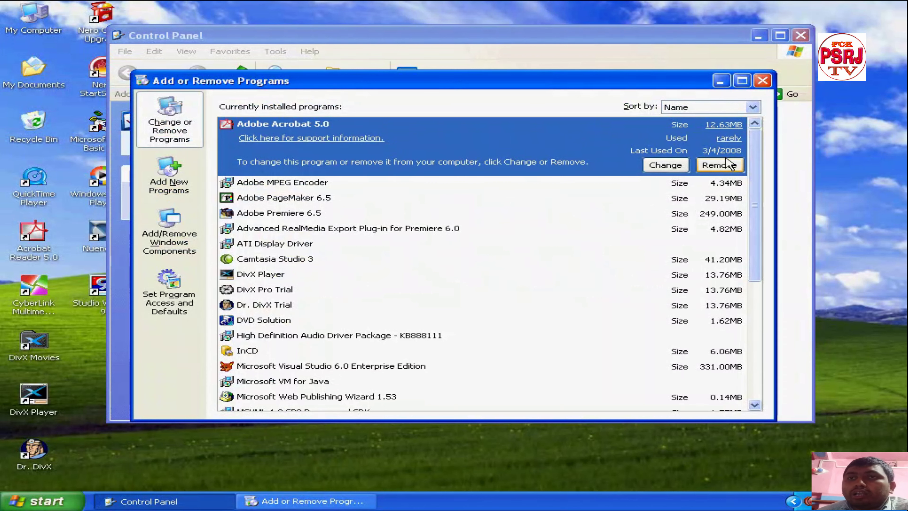
left_click(252, 199)
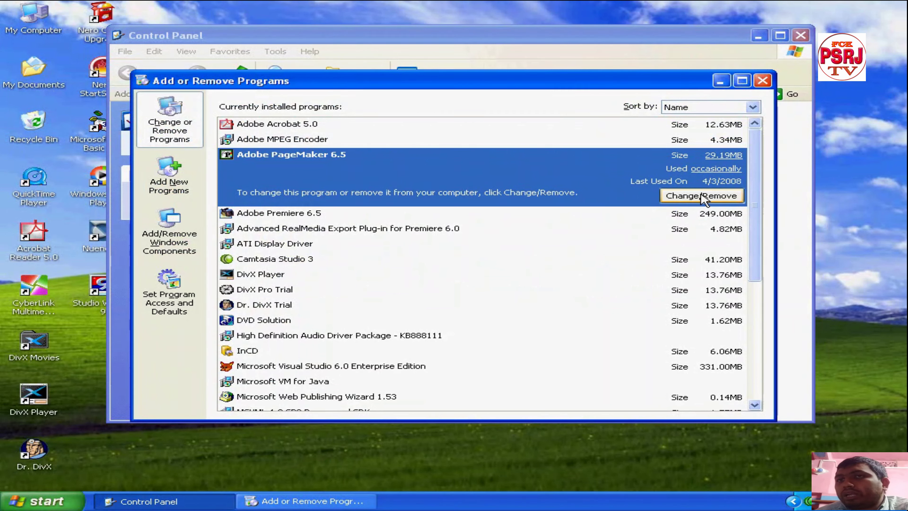
left_click(718, 196)
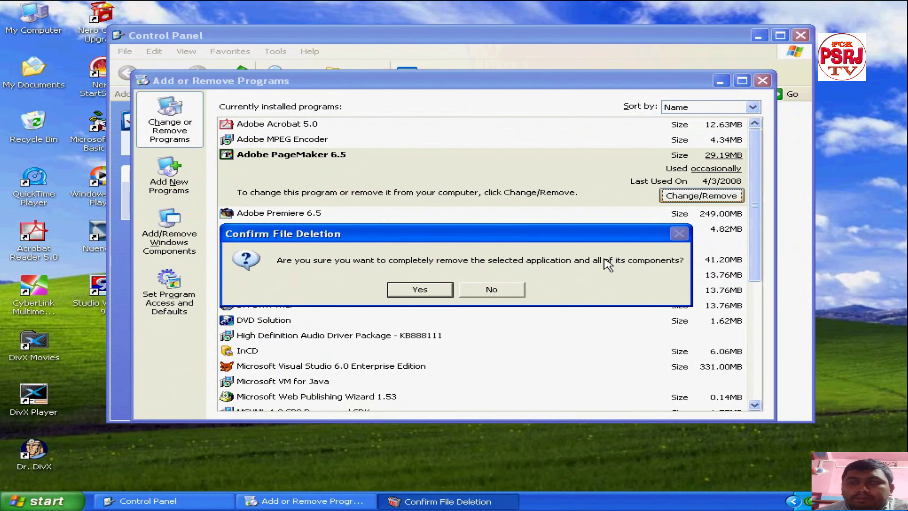
left_click(405, 290)
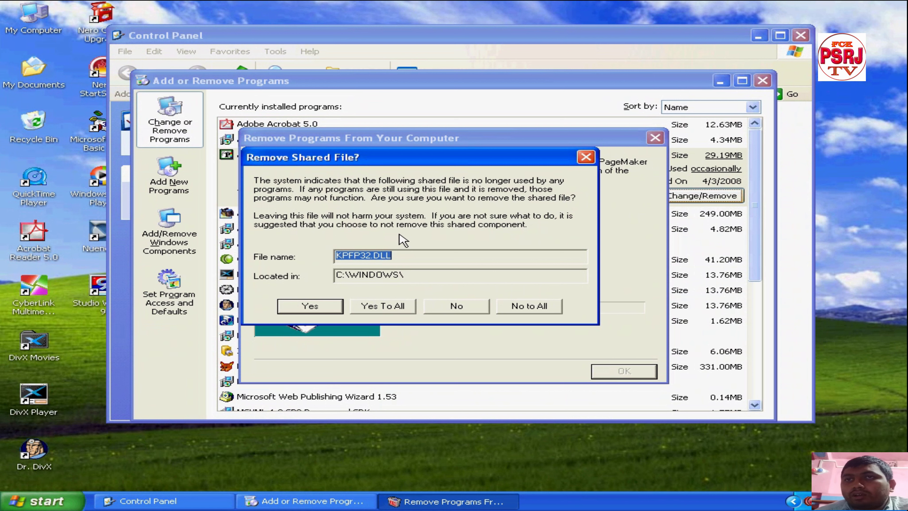
- Remove all shared files no longer in use to finish the PageMaker 6.5 uninstall, and close Add or Remove Programs and the Control Panel
left_click(380, 308)
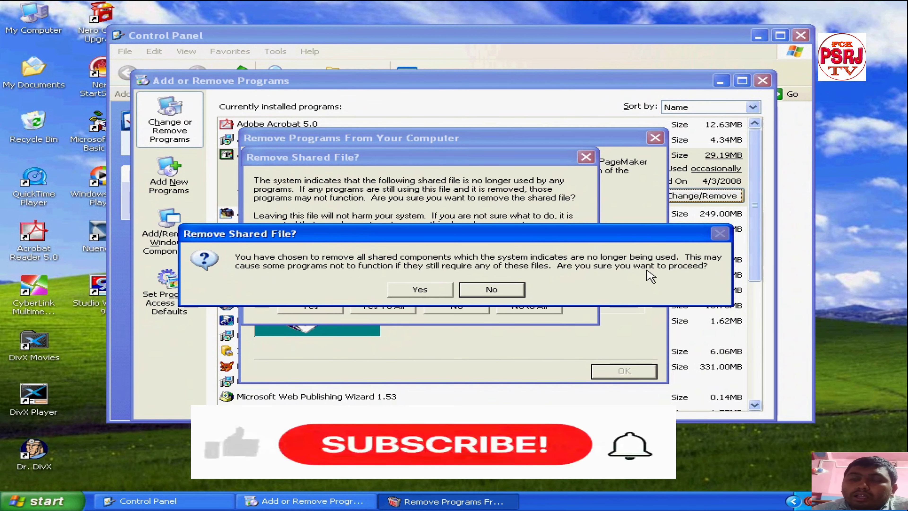
left_click(405, 289)
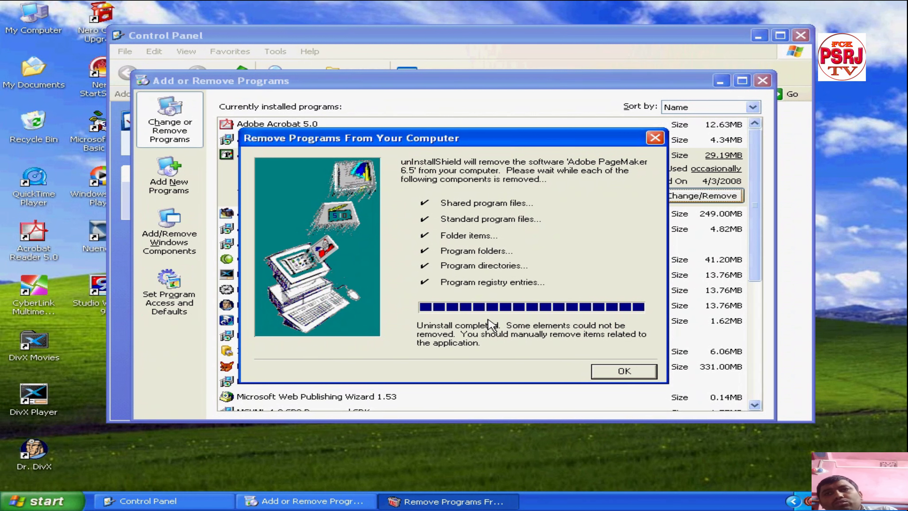
left_click(619, 370)
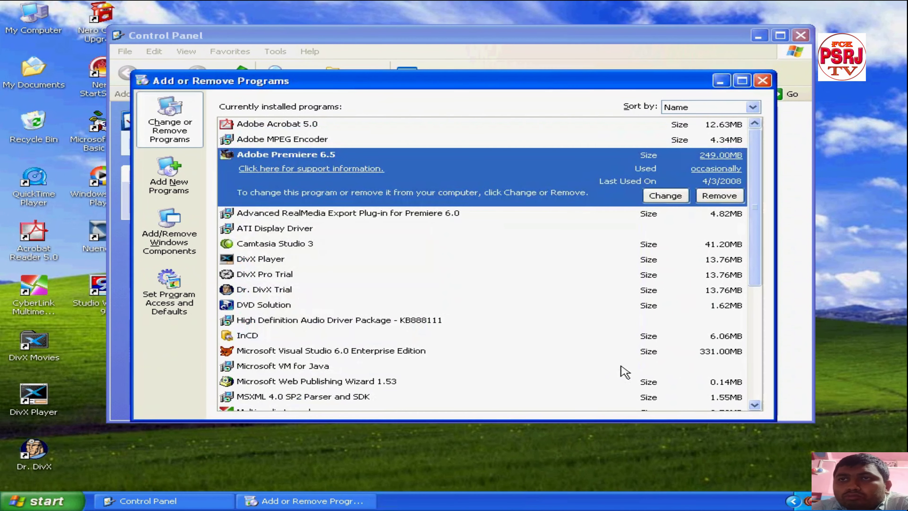
left_click(763, 81)
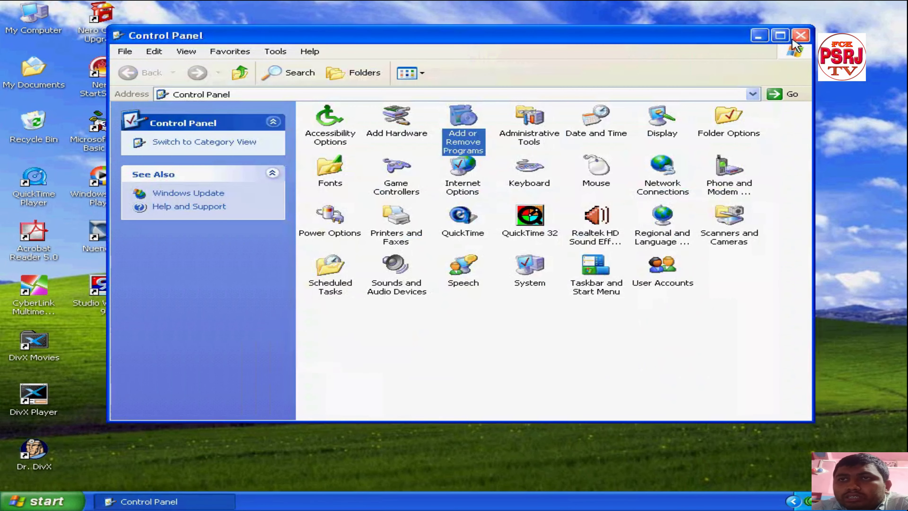
left_click(800, 35)
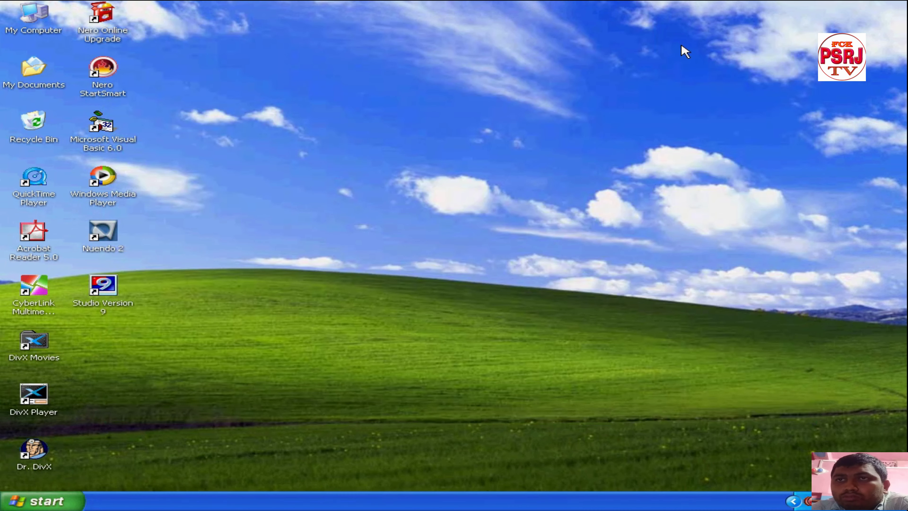